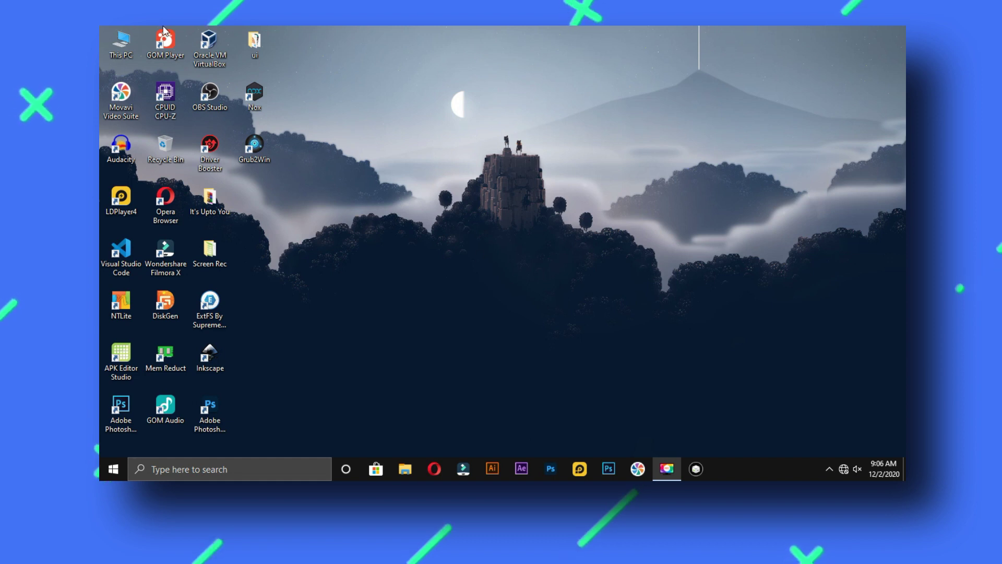
Extract PrimeOSGhost.7z from AndroidX86\Prime OS on Software Drive (D:) with 7-Zip and open the extracted PrimeOSGhost folder
{"action": "double_click", "coordinate": [118, 55]}
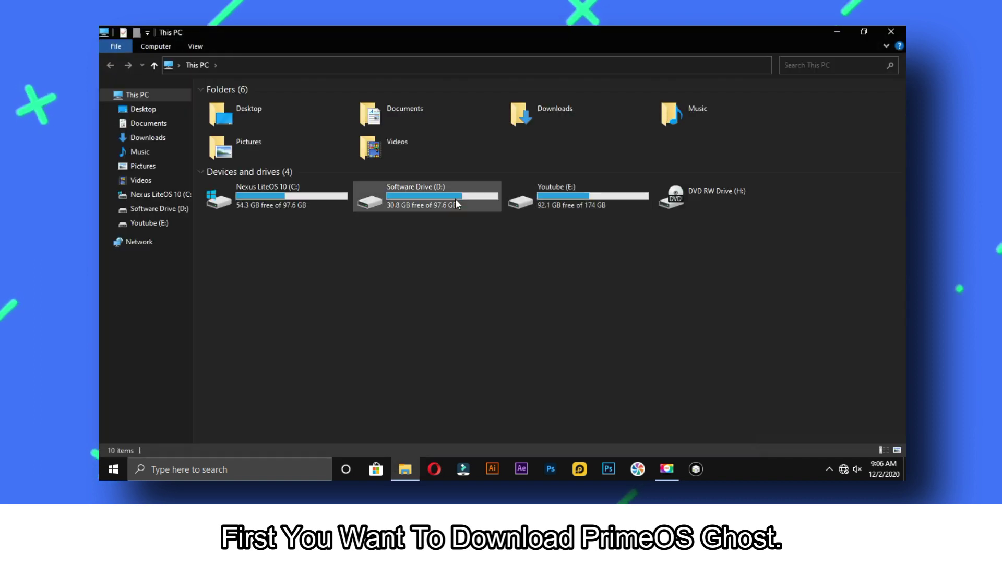
{"action": "double_click", "coordinate": [456, 198]}
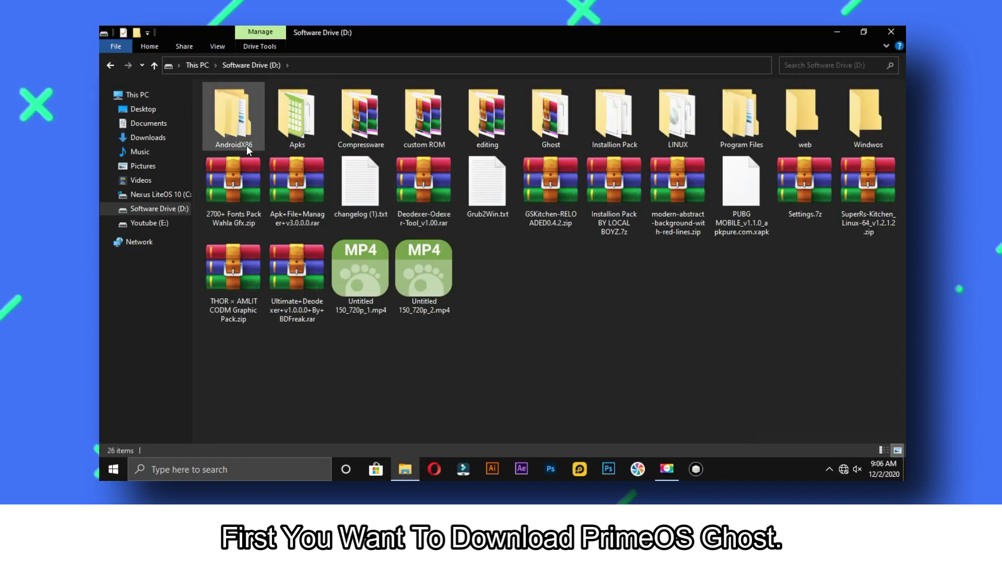
{"action": "double_click", "coordinate": [242, 143]}
{"action": "double_click", "coordinate": [242, 139]}
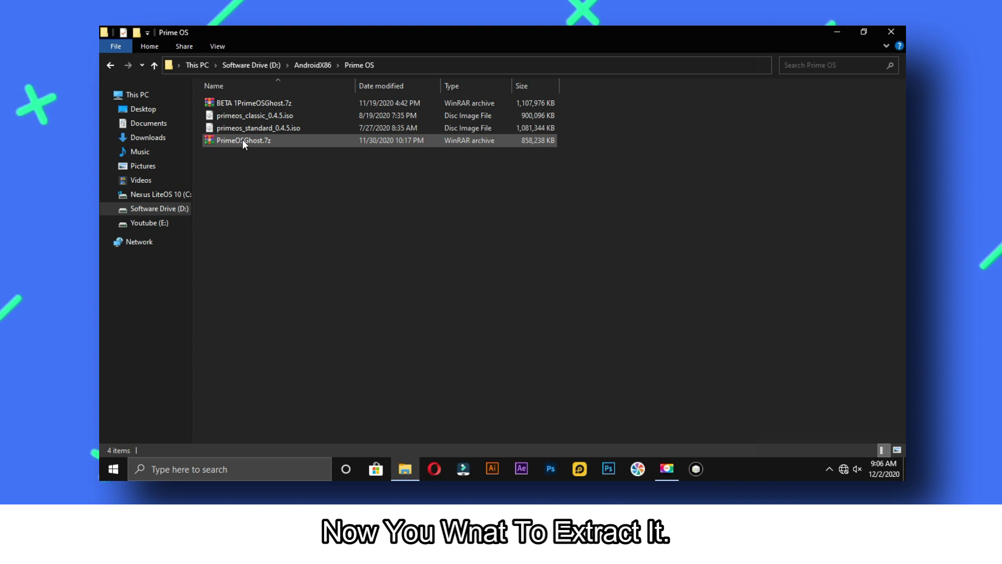
{"action": "right_click", "coordinate": [242, 139]}
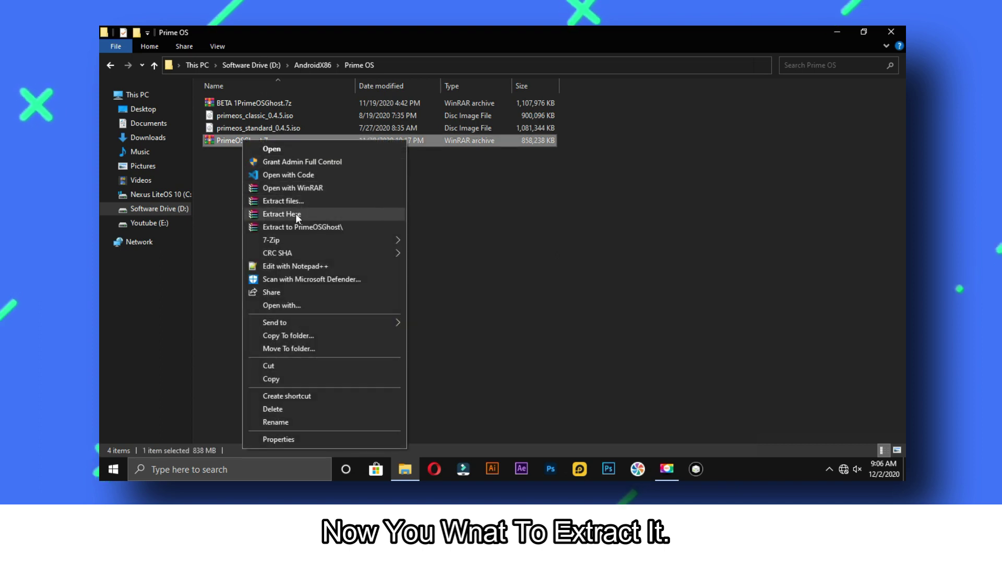
{"action": "mouse_move", "coordinate": [324, 241]}
{"action": "left_click", "coordinate": [444, 293]}
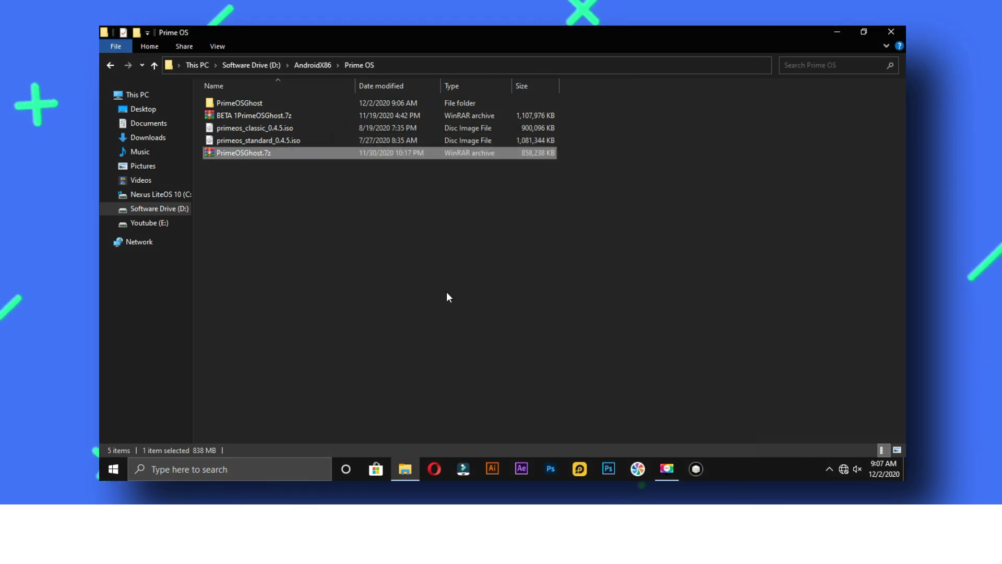
{"action": "double_click", "coordinate": [229, 104]}
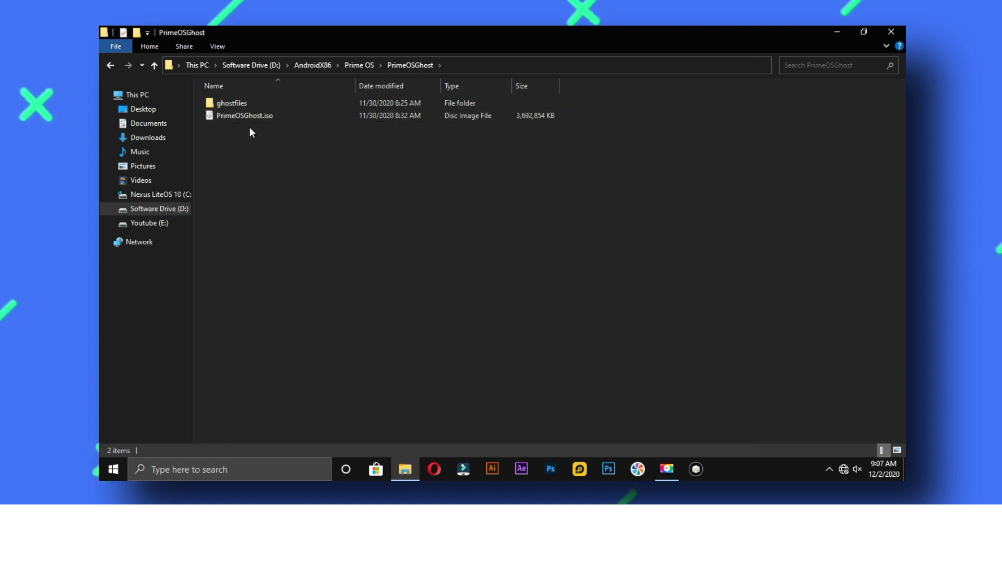
Minimise the PrimeOSGhost folder window and launch the DiskGenius partition manager from the desktop
{"action": "left_click", "coordinate": [838, 32]}
{"action": "left_click", "coordinate": [148, 305]}
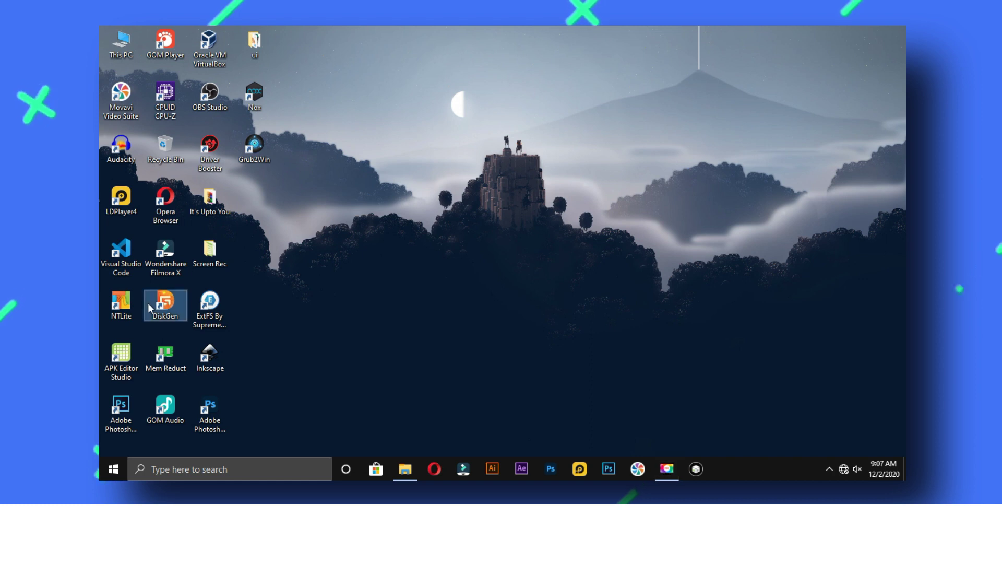
{"action": "double_click", "coordinate": [148, 302]}
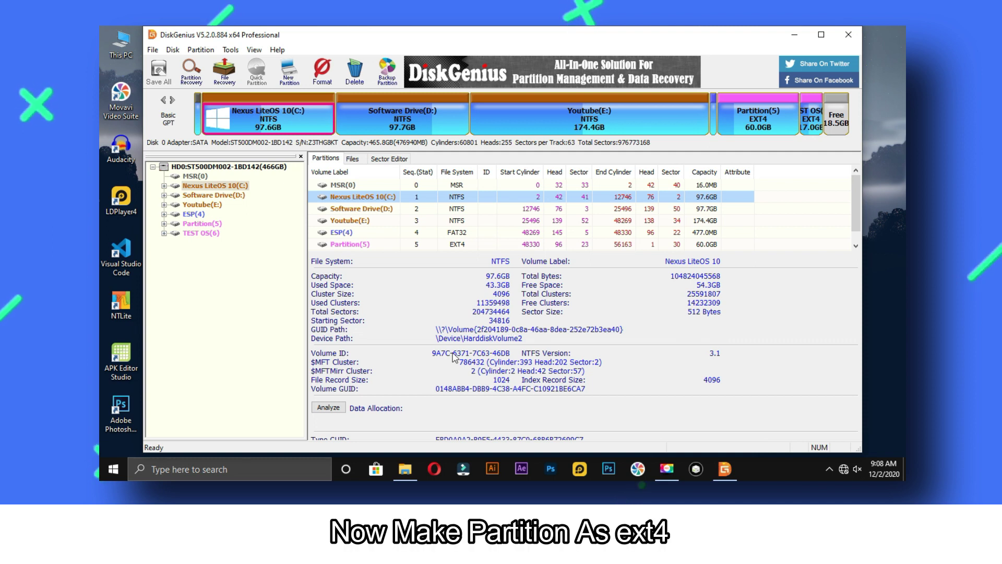
Create a 19 GB primary Ext4 (Linux Data) partition labelled PrimeOS Ghost in the disk's free space
{"action": "right_click", "coordinate": [836, 119]}
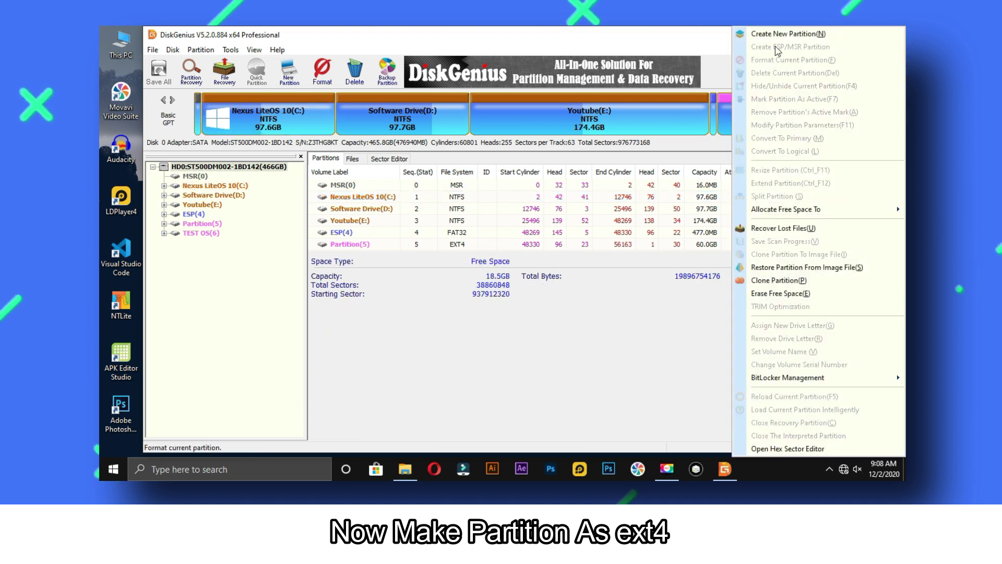
{"action": "left_click", "coordinate": [776, 35]}
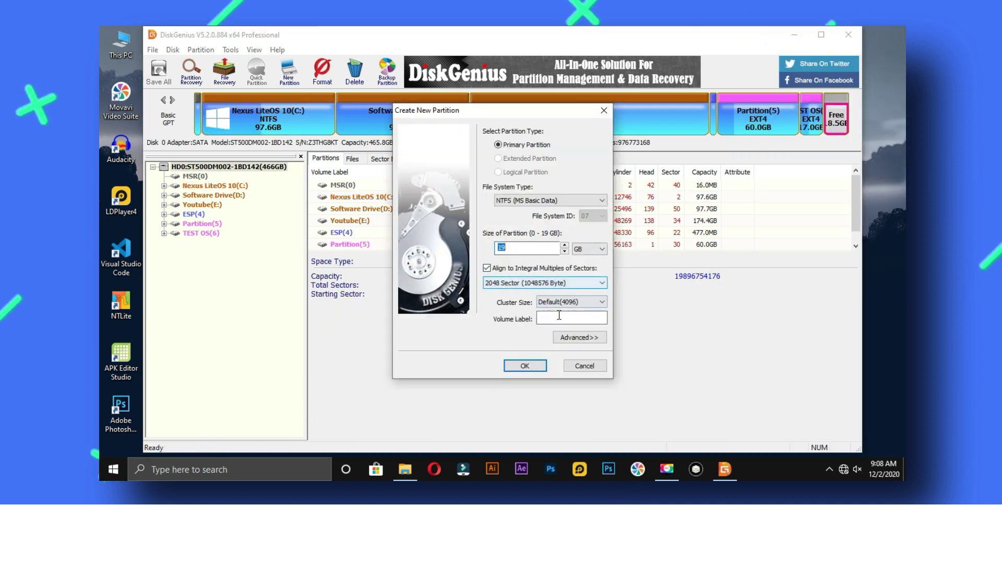
{"action": "left_click", "coordinate": [577, 203]}
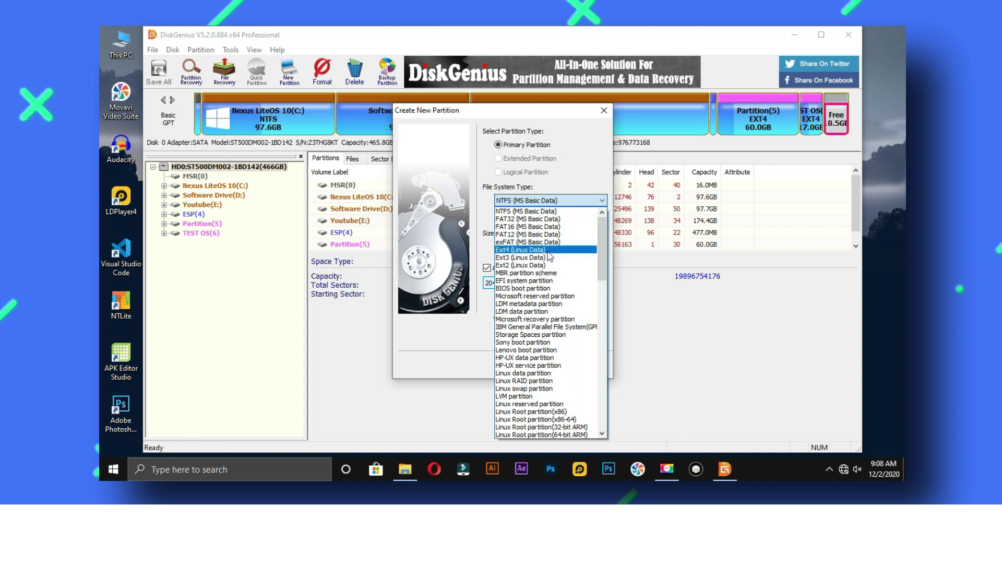
{"action": "left_click", "coordinate": [559, 263]}
{"action": "left_click", "coordinate": [573, 313]}
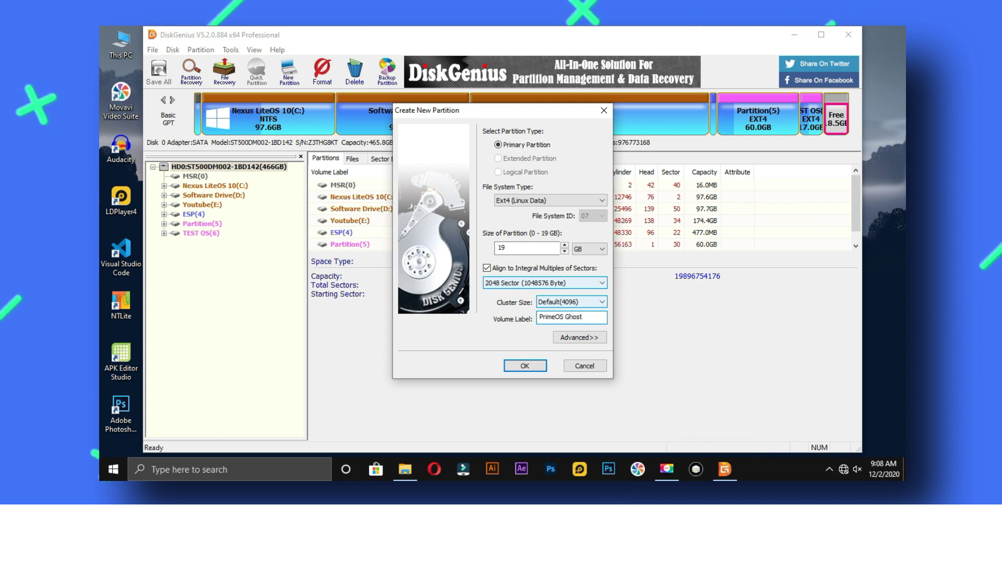
{"action": "left_click", "coordinate": [526, 366]}
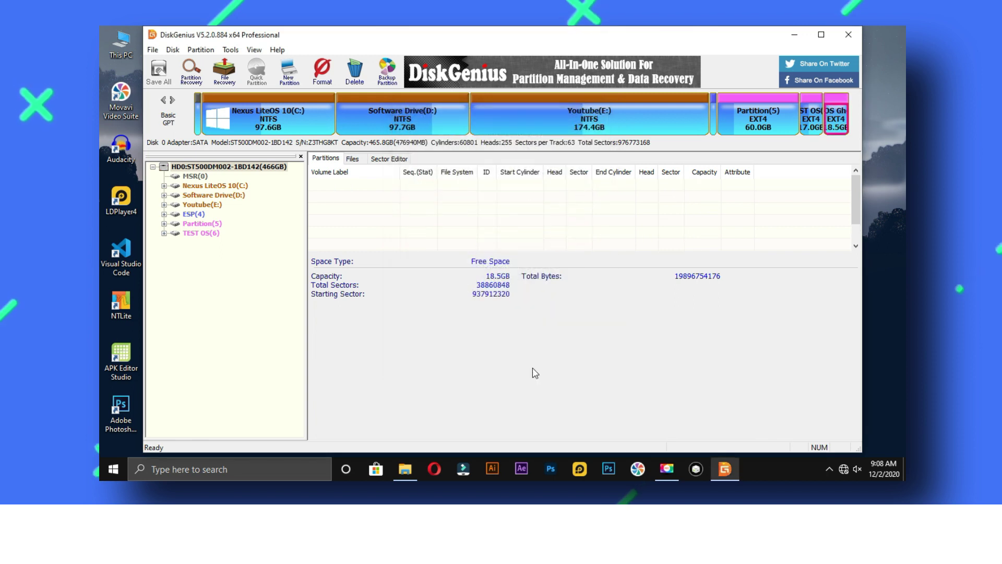
Write the pending partition changes to the disk and accept the confirmations
{"action": "left_click", "coordinate": [159, 72]}
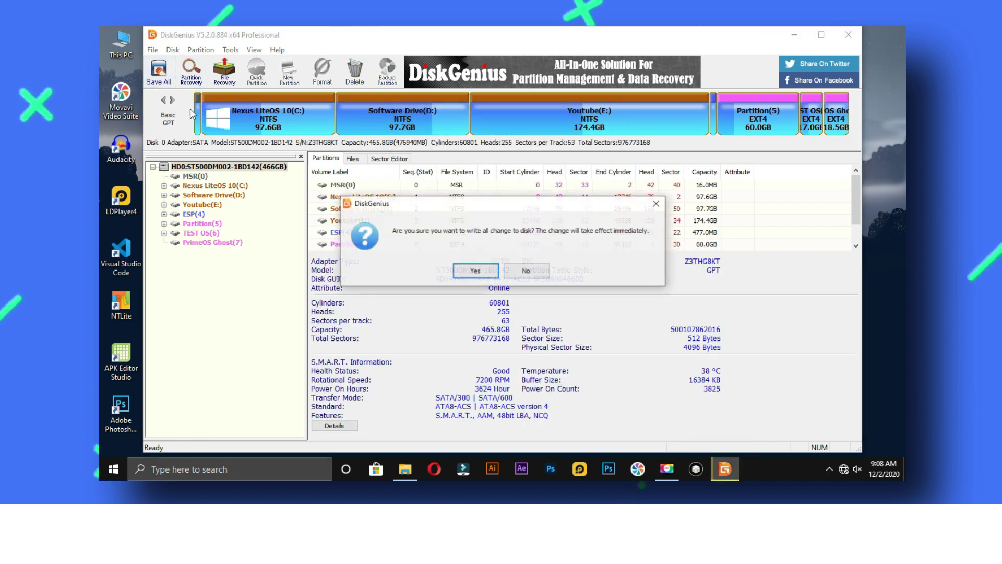
{"action": "left_click", "coordinate": [463, 273]}
{"action": "left_click", "coordinate": [472, 270]}
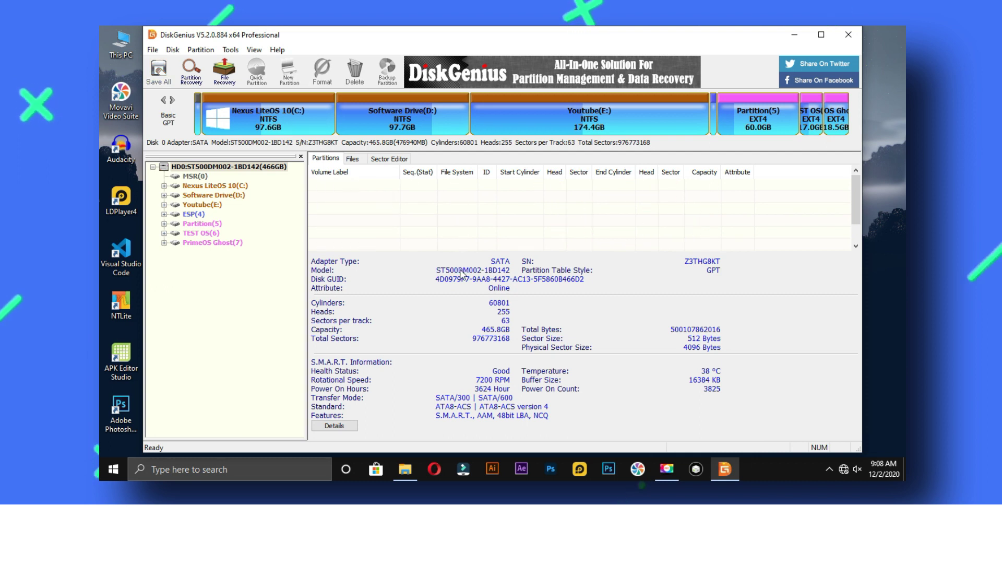
Create a folder named Ghost in the root of the PrimeOS Ghost partition
{"action": "scroll", "coordinate": [374, 239], "scroll_direction": "down", "scroll_amount": 1}
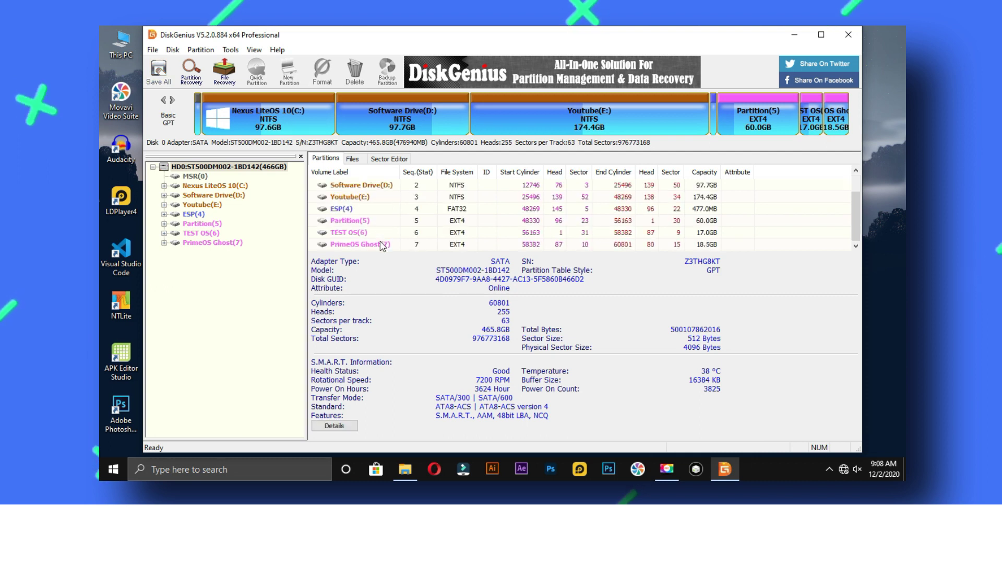
{"action": "double_click", "coordinate": [383, 245]}
{"action": "right_click", "coordinate": [381, 243]}
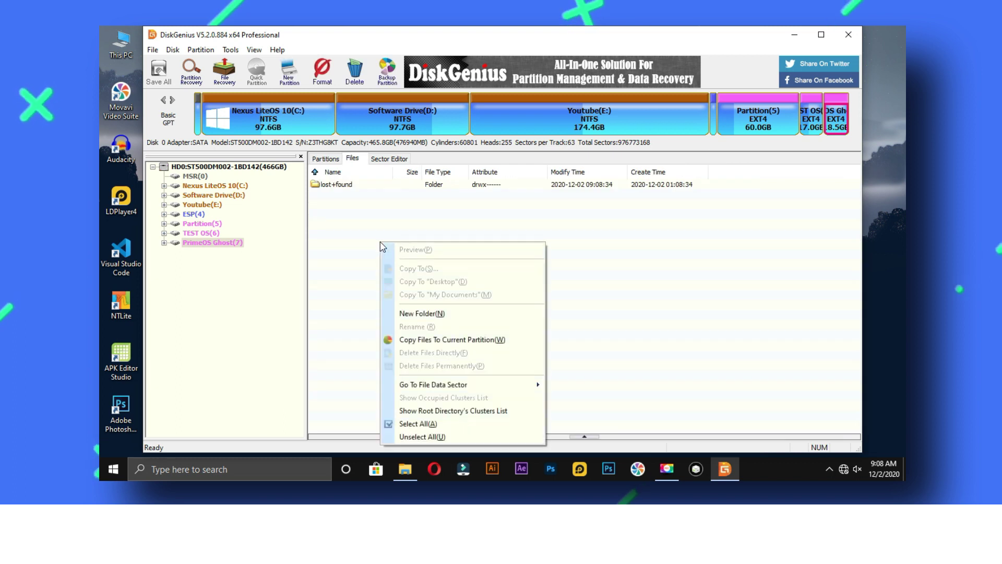
{"action": "left_click", "coordinate": [421, 313]}
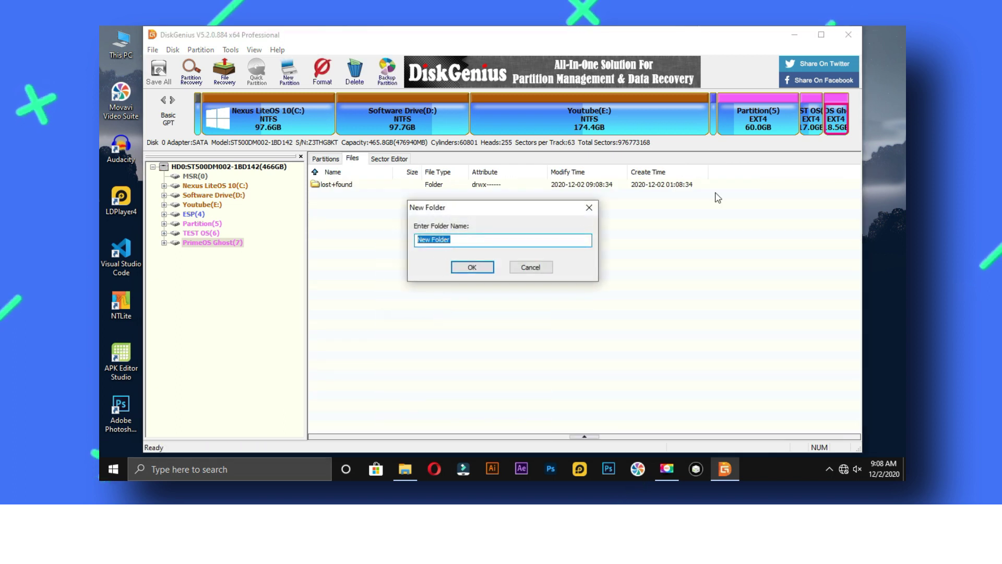
{"action": "type", "text": "Ghs"}
{"action": "key", "text": "BackSpace"}
{"action": "type", "text": "ost"}
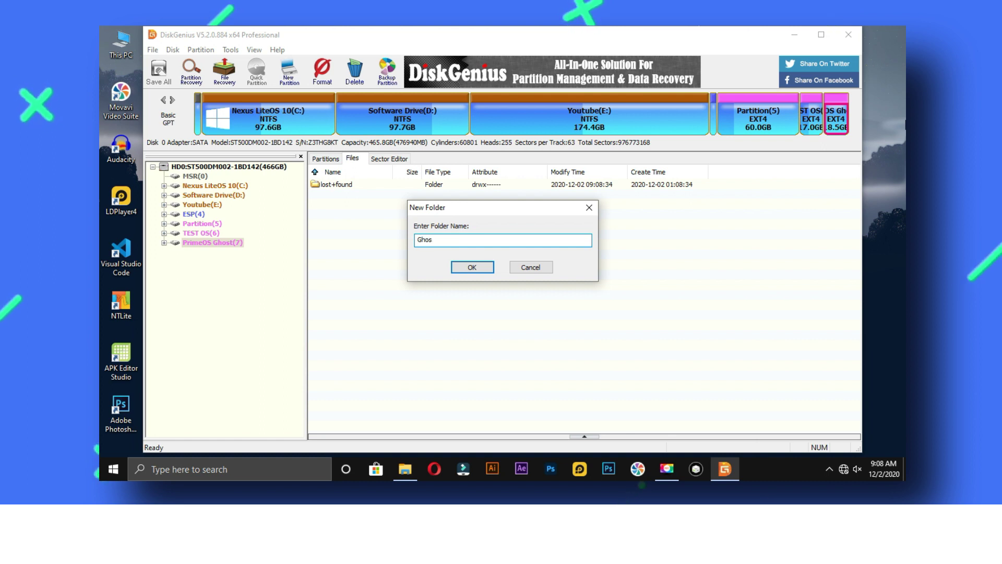
{"action": "left_click", "coordinate": [472, 268]}
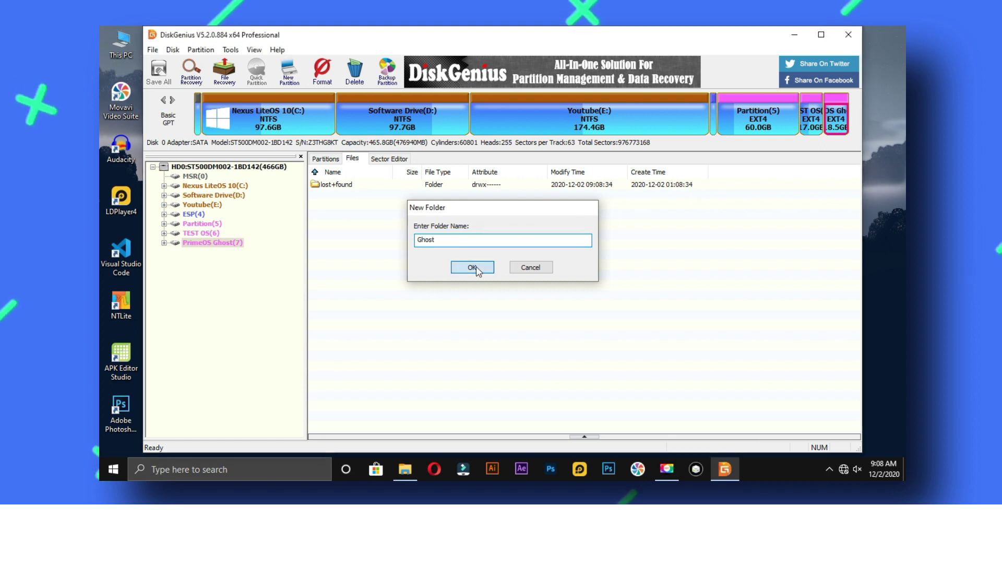
Open the new Ghost folder, bring the File Explorer window beside it and mount PrimeOSGhost.iso
{"action": "double_click", "coordinate": [334, 185]}
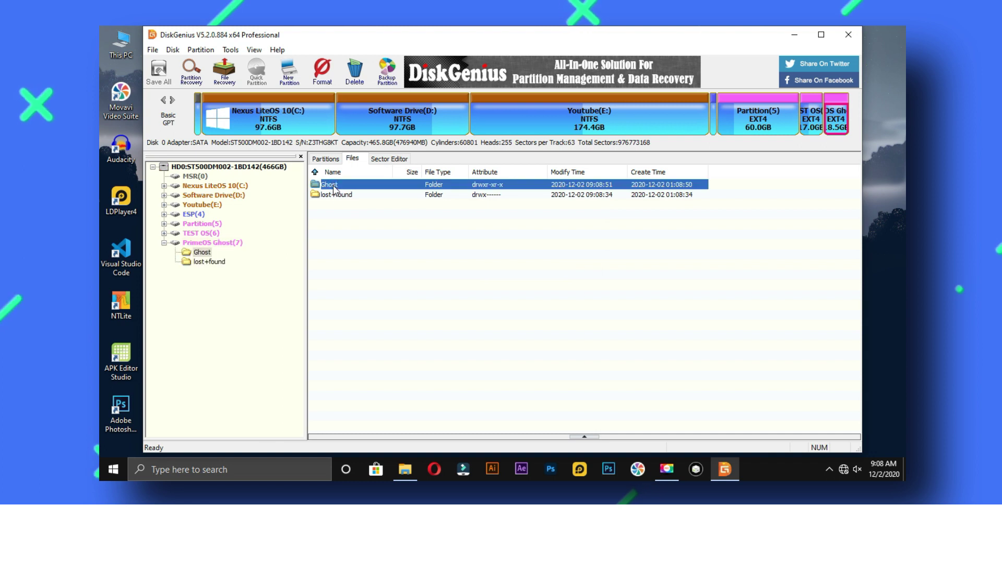
{"action": "left_click", "coordinate": [406, 469]}
{"action": "left_click_drag", "start_coordinate": [522, 35], "coordinate": [688, 94]}
{"action": "left_click", "coordinate": [638, 184]}
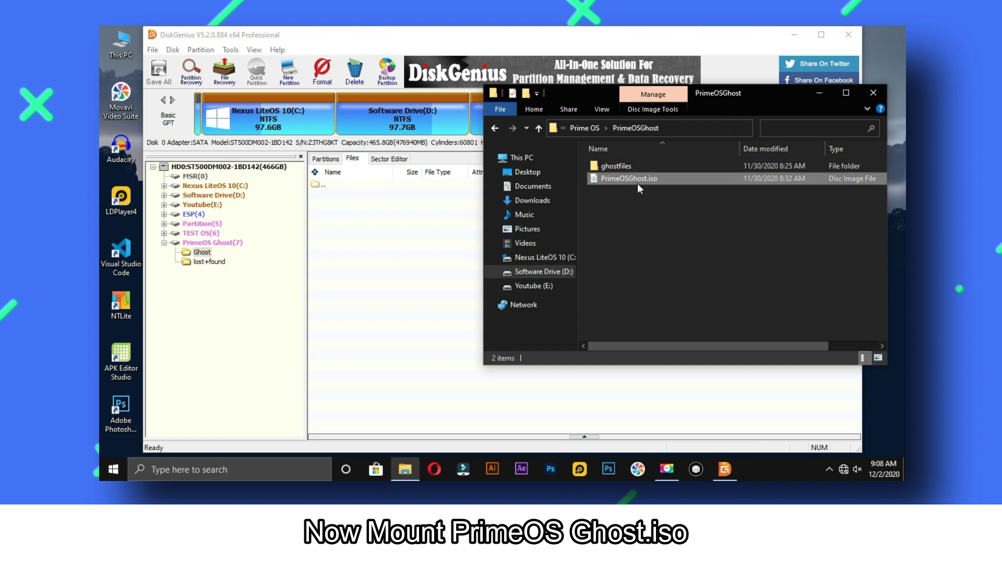
{"action": "double_click", "coordinate": [637, 183]}
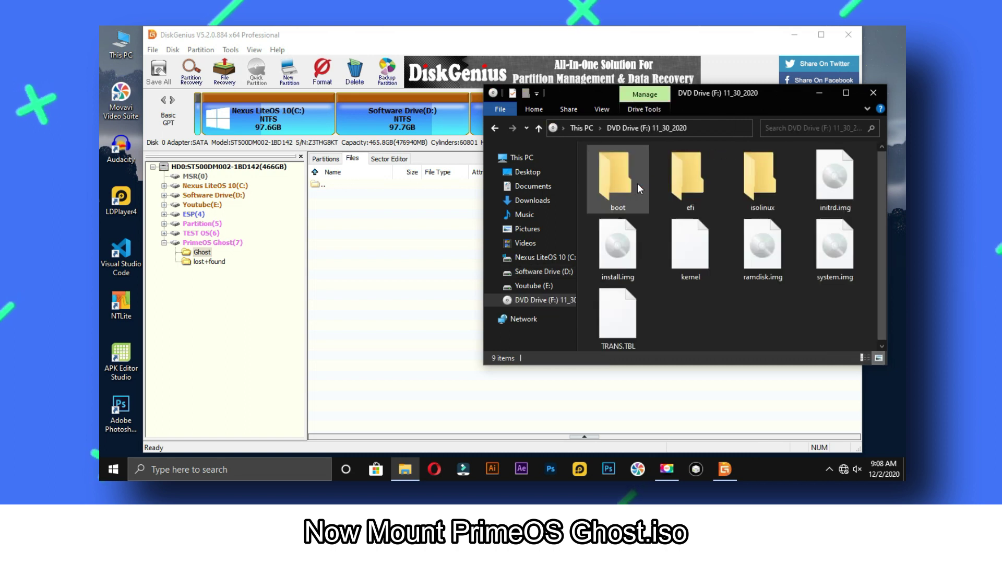
Copy initrd.img, kernel, ramdisk.img and system.img from the mounted image into the partition's Ghost folder
{"action": "left_click", "coordinate": [637, 242]}
{"action": "key", "text": "ctrl+Right"}
{"action": "key", "text": "ctrl+Right"}
{"action": "key", "text": "ctrl+space"}
{"action": "key", "text": "ctrl+Right"}
{"action": "key", "text": "ctrl+space"}
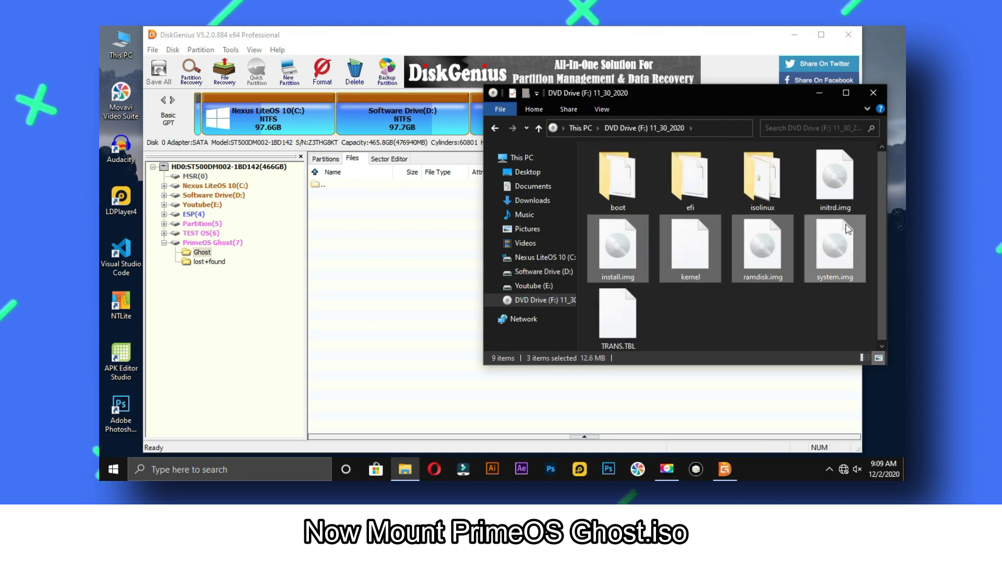
{"action": "key", "text": "ctrl+Up"}
{"action": "key", "text": "ctrl+space"}
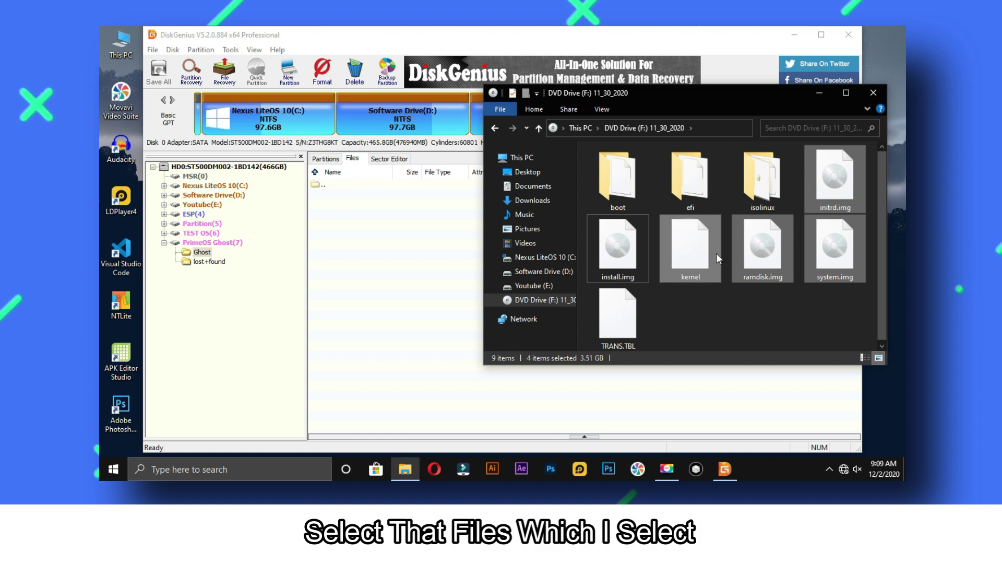
{"action": "left_click_drag", "start_coordinate": [827, 197], "coordinate": [413, 298]}
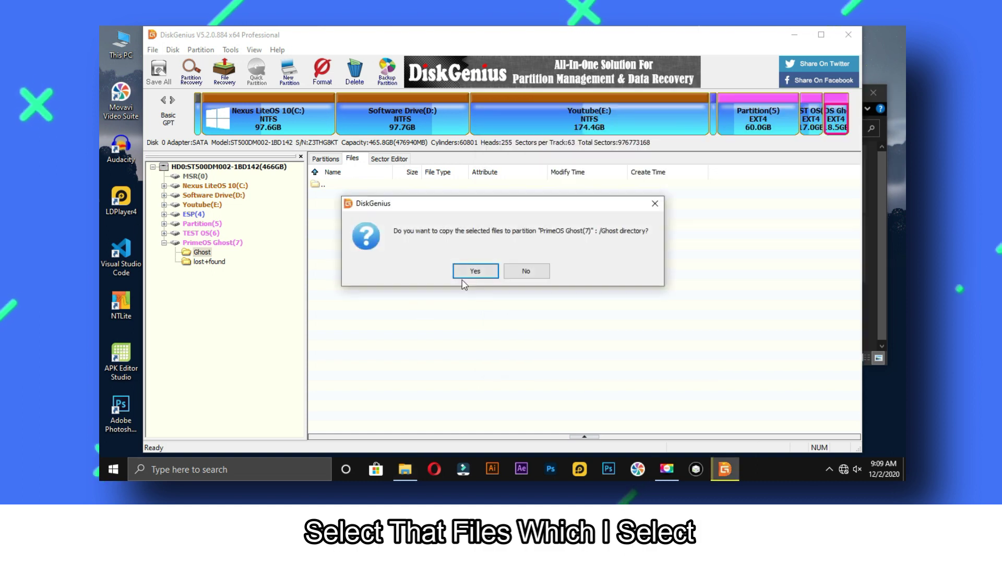
{"action": "left_click", "coordinate": [470, 272]}
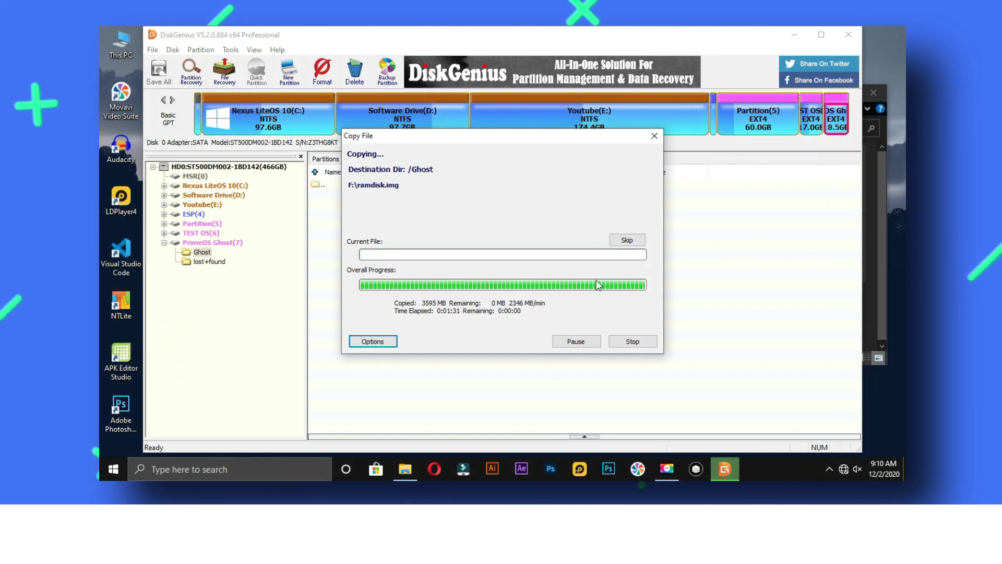
{"action": "left_click", "coordinate": [584, 342]}
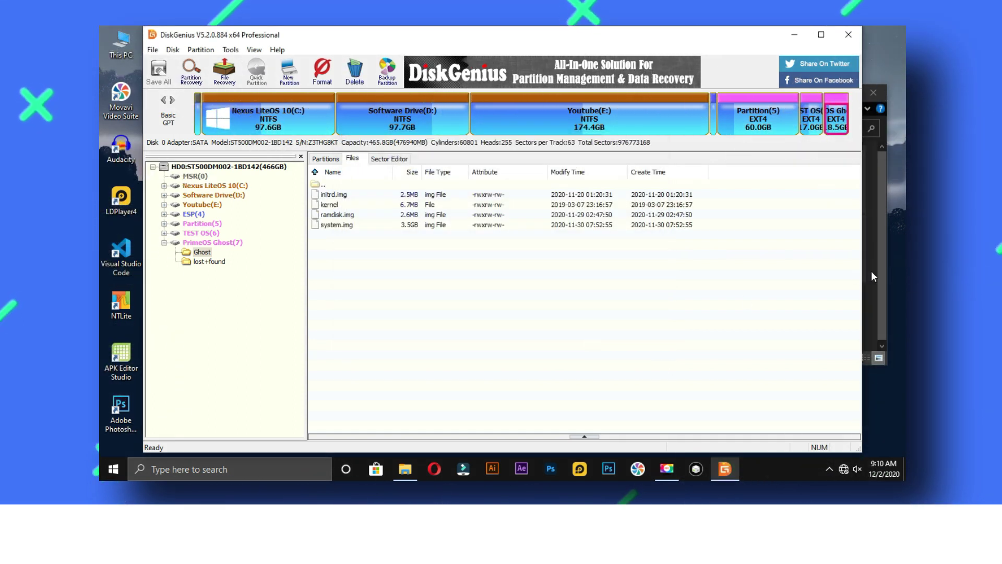
Copy heheboi.txt from the extracted ghostfiles folder into the partition's Ghost folder
{"action": "left_click", "coordinate": [871, 278]}
{"action": "left_click", "coordinate": [494, 127]}
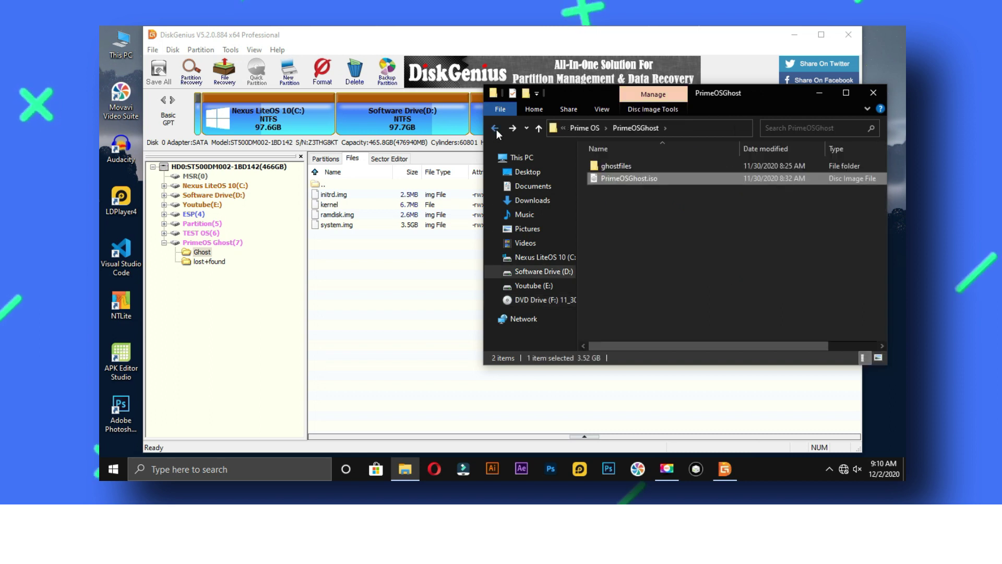
{"action": "left_click", "coordinate": [628, 167]}
{"action": "double_click", "coordinate": [628, 167]}
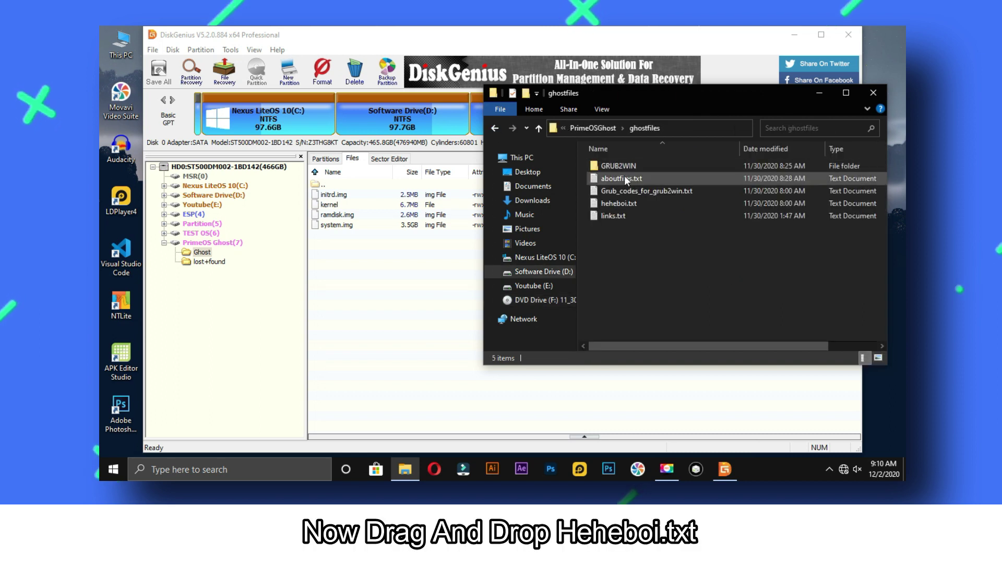
{"action": "left_click", "coordinate": [606, 203]}
{"action": "left_click_drag", "start_coordinate": [606, 203], "coordinate": [405, 273]}
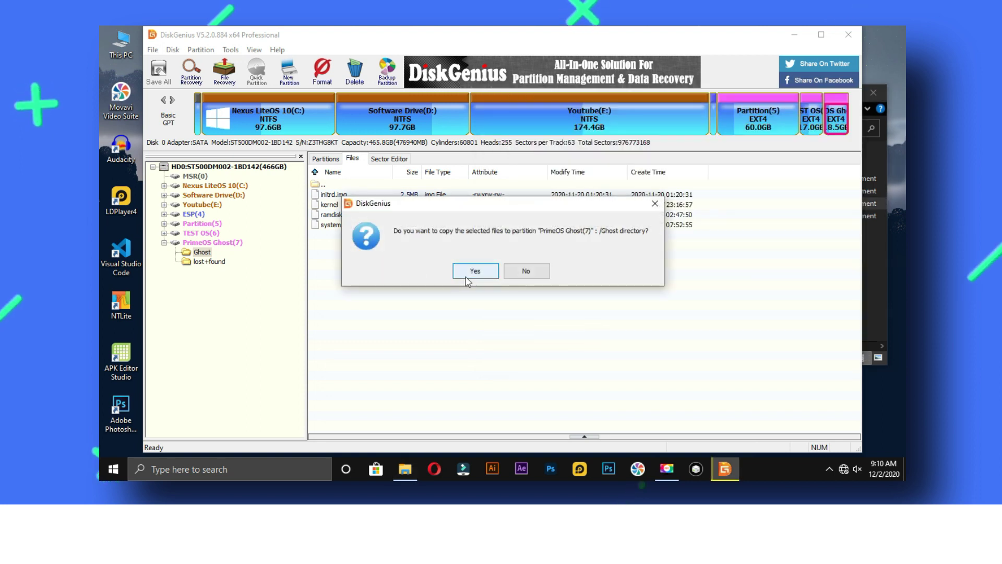
{"action": "left_click", "coordinate": [470, 271]}
{"action": "left_click", "coordinate": [574, 340]}
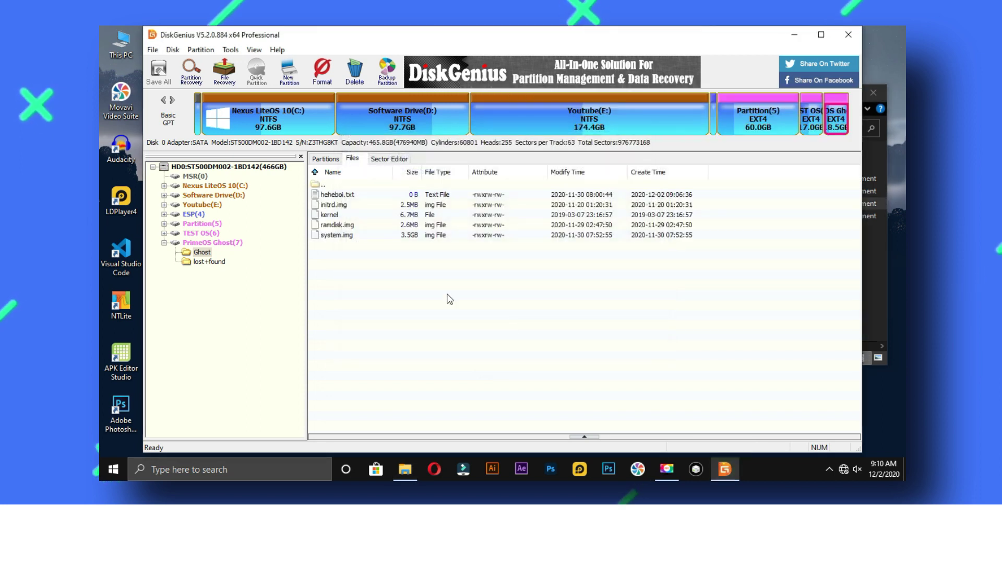
Create a folder named data inside the Ghost folder and close DiskGenius
{"action": "right_click", "coordinate": [447, 298]}
{"action": "left_click", "coordinate": [509, 164]}
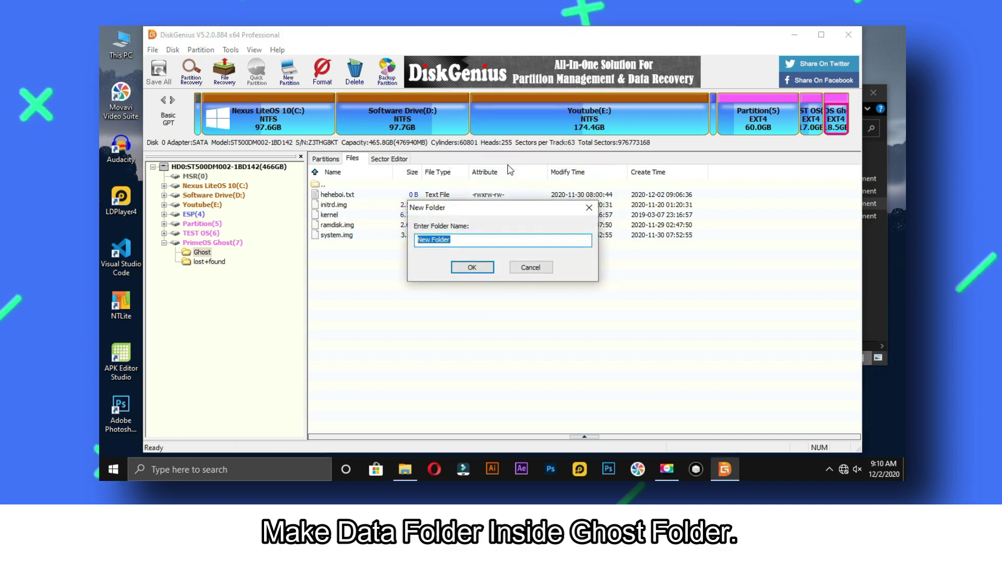
{"action": "left_click", "coordinate": [480, 269]}
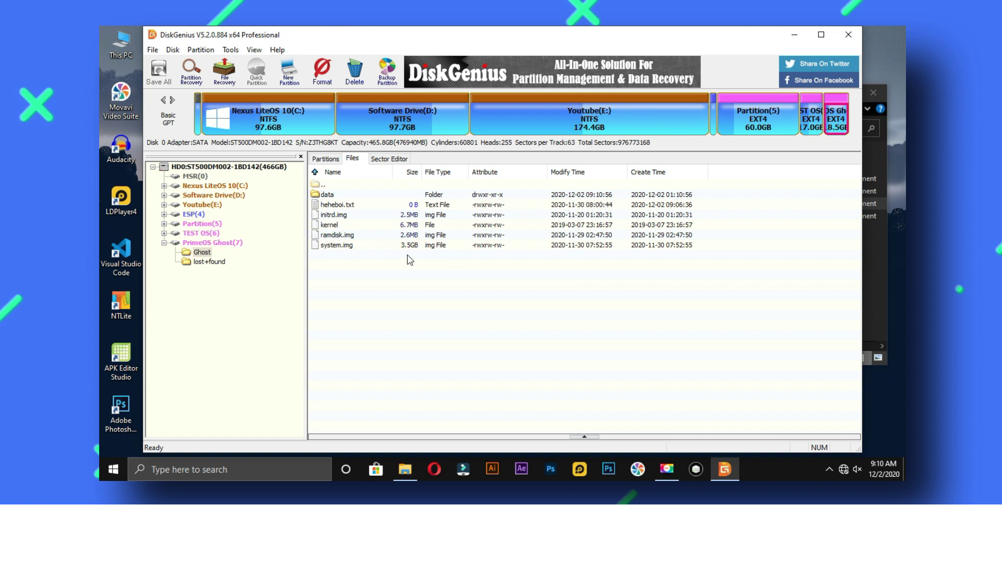
{"action": "left_click", "coordinate": [845, 35]}
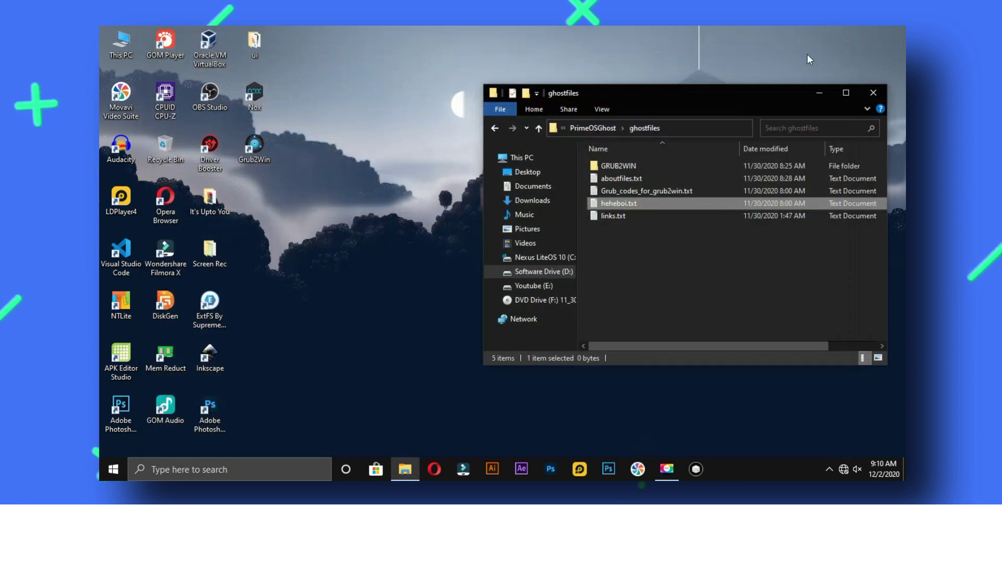
Copy the entire boot code from Grub_codes_for_grub2win.txt in the ghostfiles folder and close the text file
{"action": "left_click", "coordinate": [621, 191]}
{"action": "double_click", "coordinate": [621, 192]}
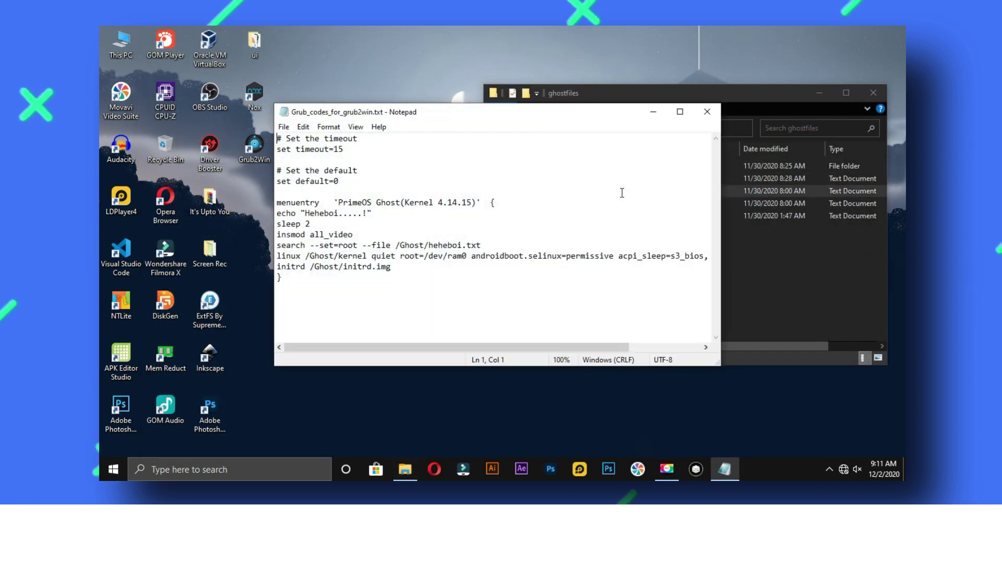
{"action": "left_click_drag", "start_coordinate": [262, 286], "coordinate": [257, 127]}
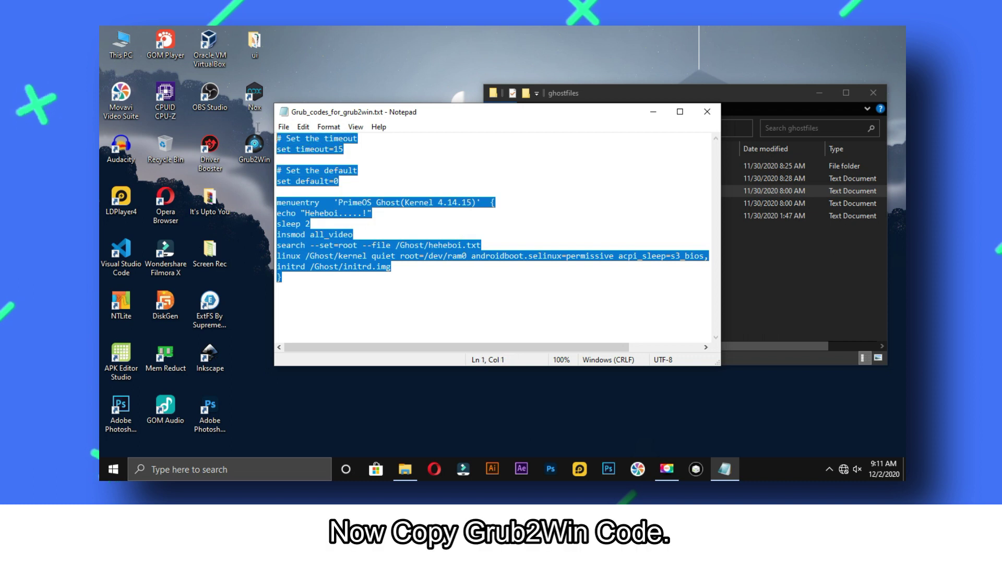
{"action": "right_click", "coordinate": [296, 136]}
{"action": "left_click", "coordinate": [323, 181]}
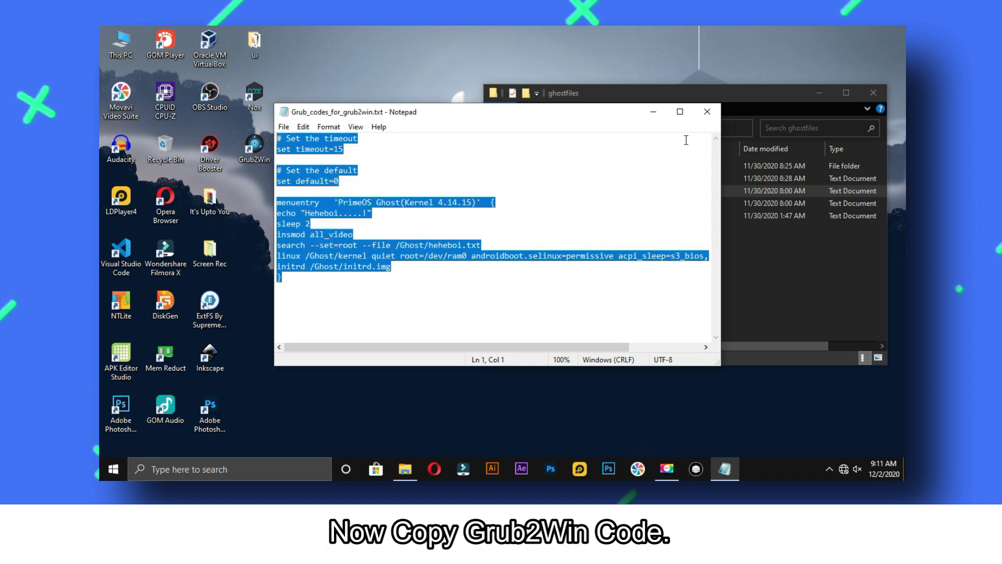
{"action": "left_click", "coordinate": [708, 112]}
Look into the GRUB2WIN folder, locate its setup.bat installer, and close the File Explorer window
{"action": "double_click", "coordinate": [615, 168]}
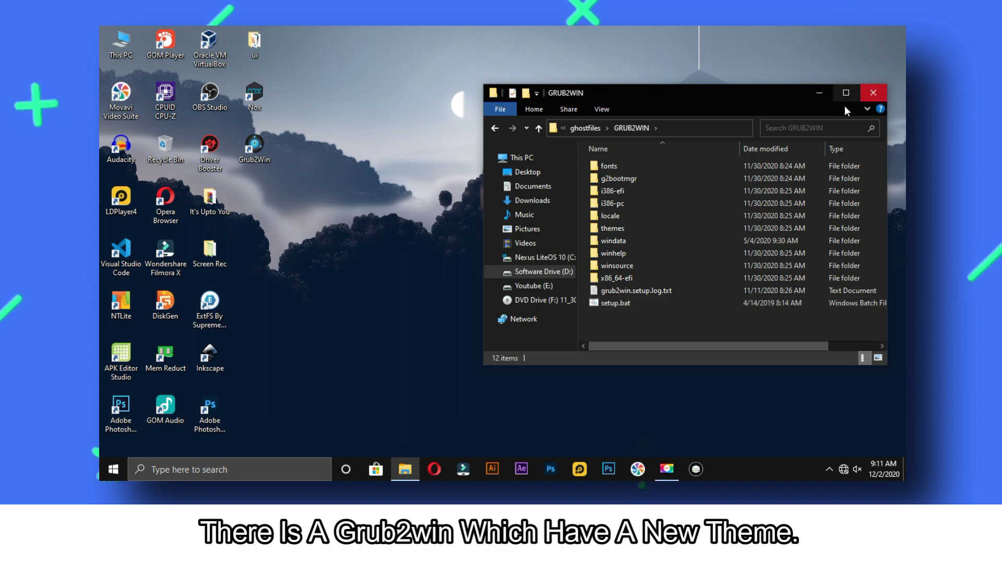
{"action": "left_click", "coordinate": [627, 305]}
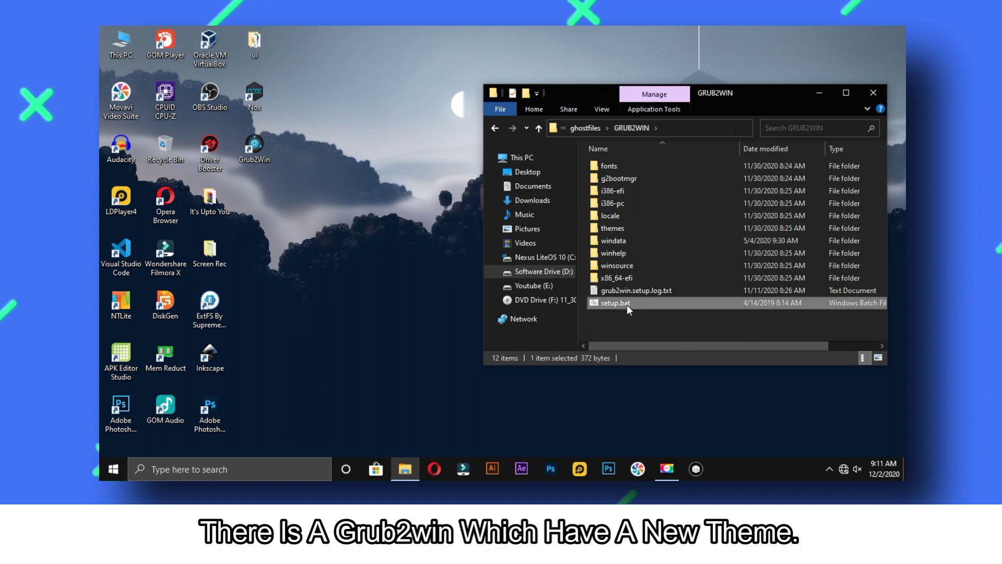
{"action": "left_click", "coordinate": [846, 93]}
{"action": "left_click", "coordinate": [838, 32]}
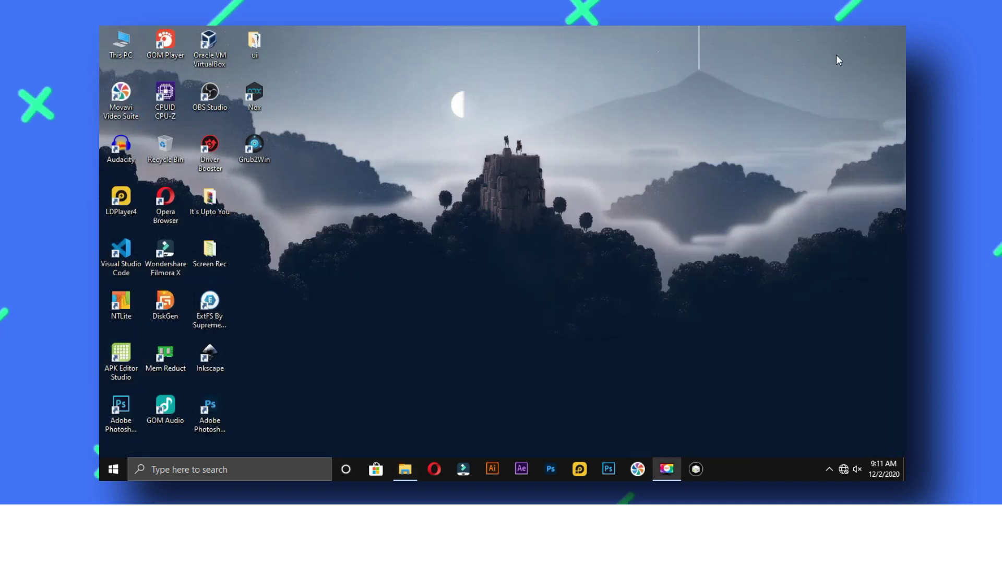
Launch Grub2Win from the desktop and add a boot menu entry of type submenu titled "Prime OS Ghost"
{"action": "double_click", "coordinate": [255, 151]}
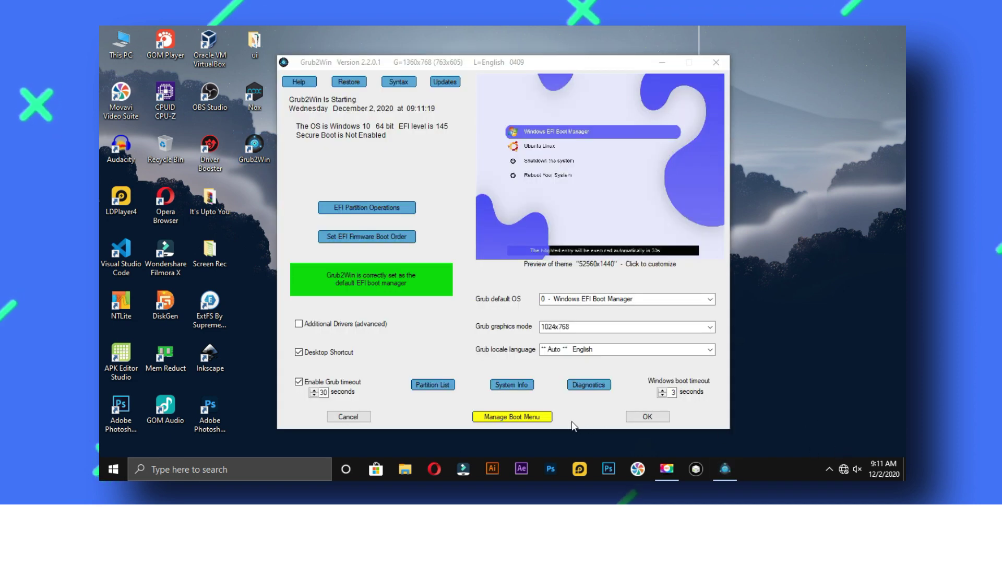
{"action": "left_click", "coordinate": [541, 418]}
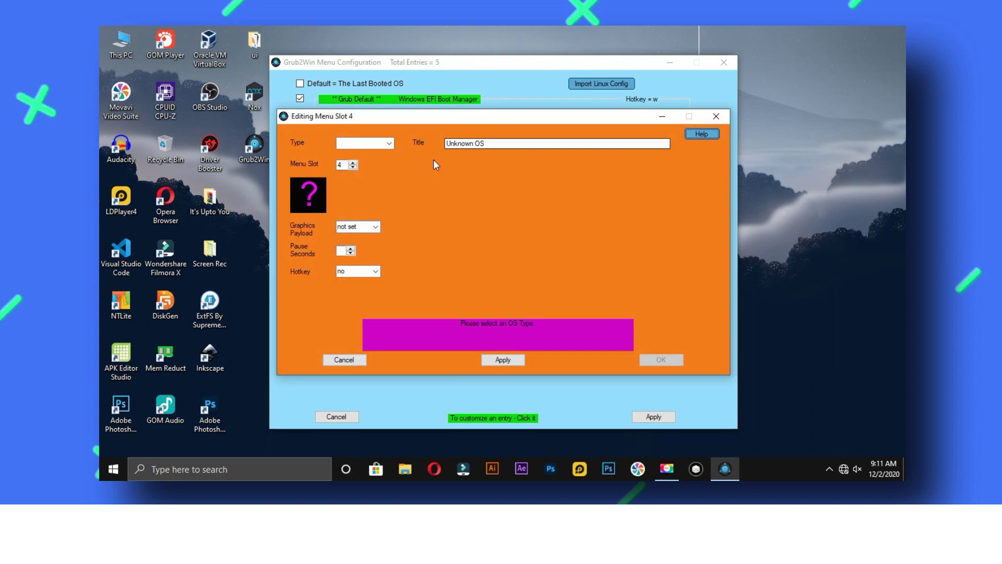
{"action": "left_click", "coordinate": [389, 143]}
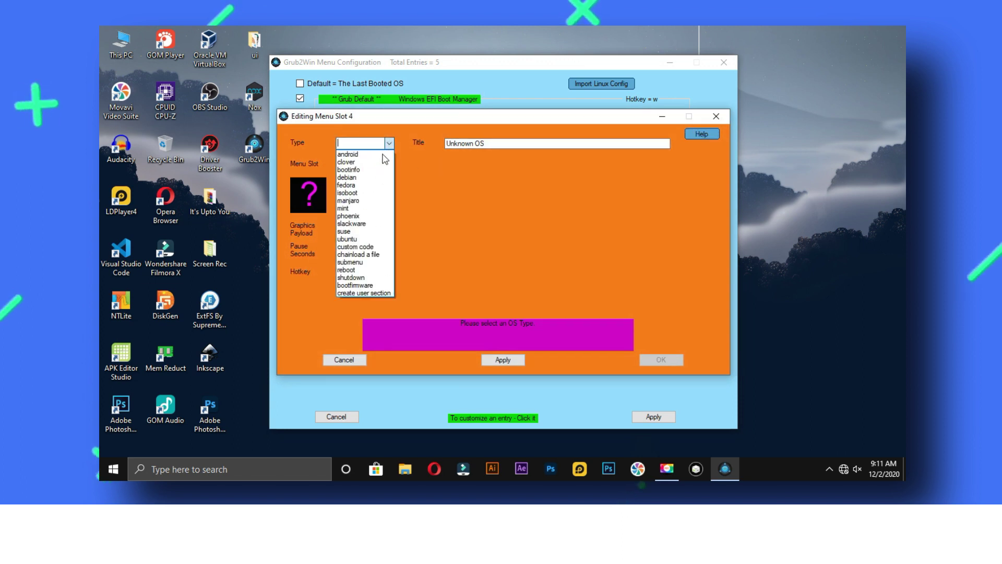
{"action": "left_click", "coordinate": [368, 247]}
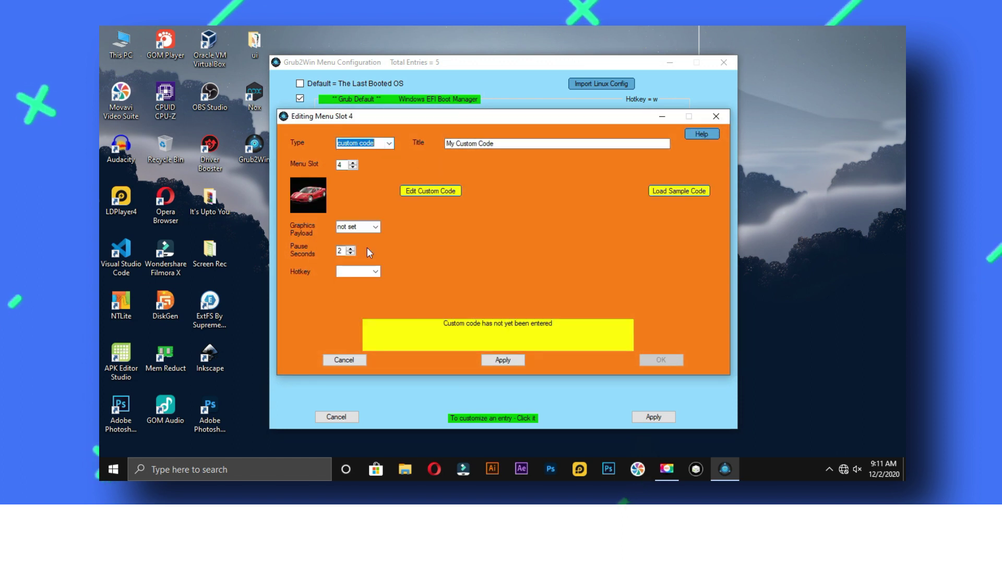
{"action": "left_click", "coordinate": [390, 143]}
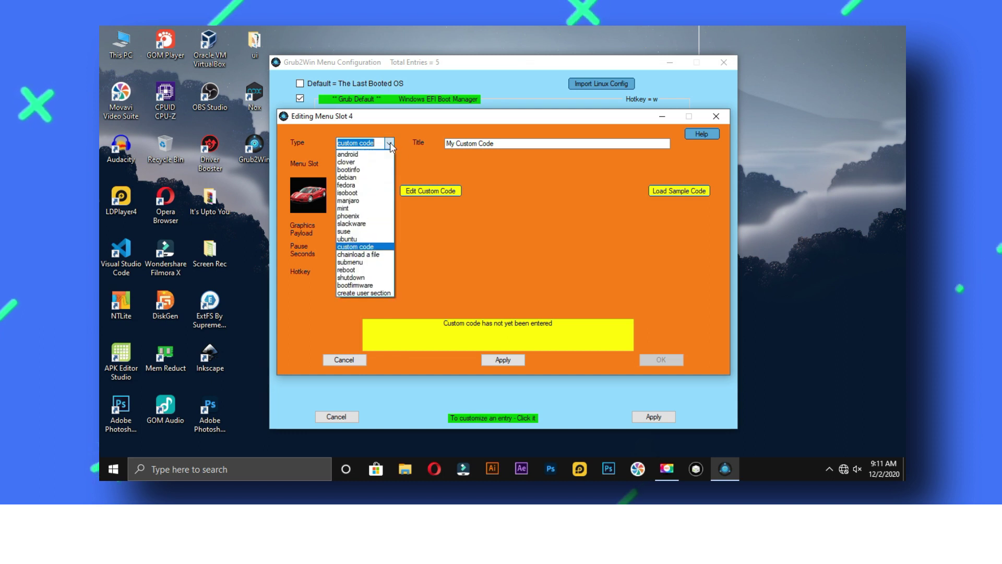
{"action": "left_click", "coordinate": [360, 262]}
{"action": "left_click_drag", "start_coordinate": [460, 147], "coordinate": [436, 151]}
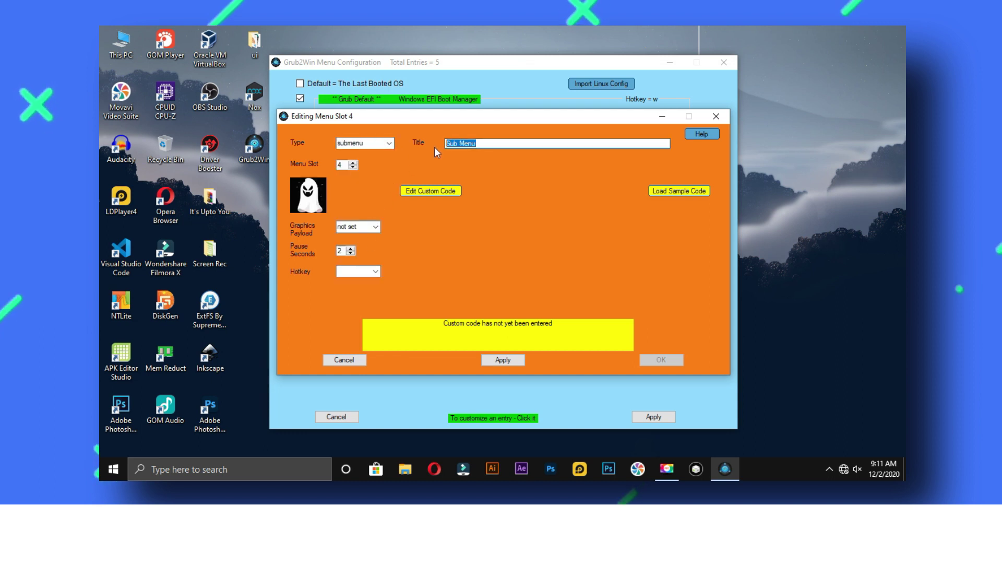
{"action": "type", "text": "Prime OS Ghost"}
Paste the copied Grub code as the entry's custom code, save and close the file, and dismiss the syntax check
{"action": "left_click", "coordinate": [457, 192]}
{"action": "right_click", "coordinate": [403, 201]}
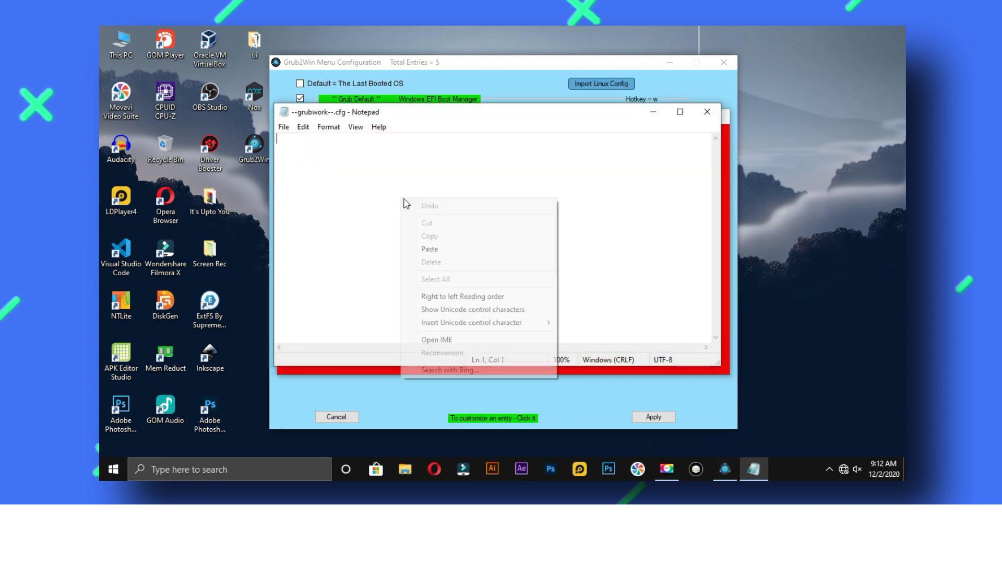
{"action": "left_click", "coordinate": [433, 249]}
{"action": "left_click", "coordinate": [286, 130]}
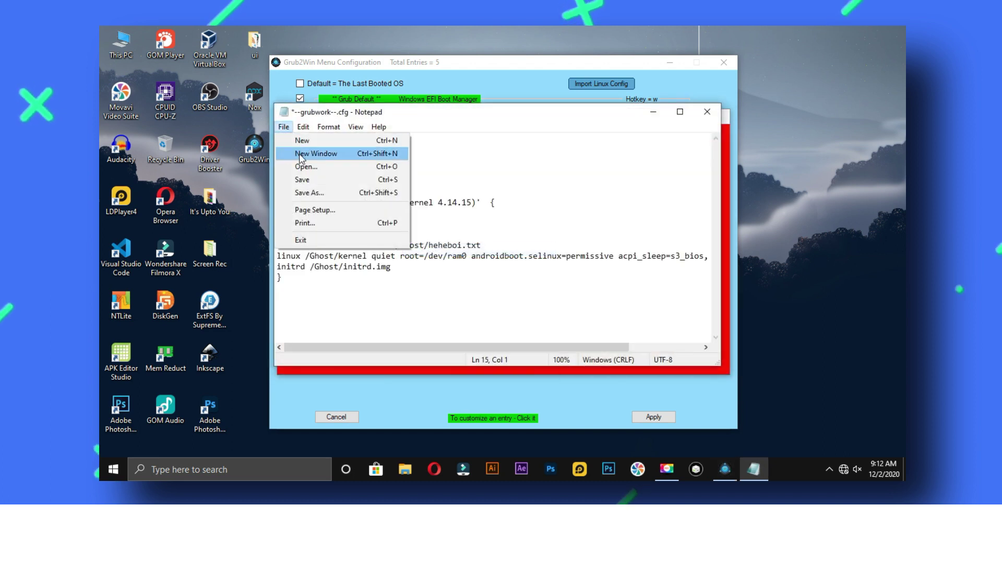
{"action": "left_click", "coordinate": [306, 180]}
{"action": "left_click", "coordinate": [707, 112]}
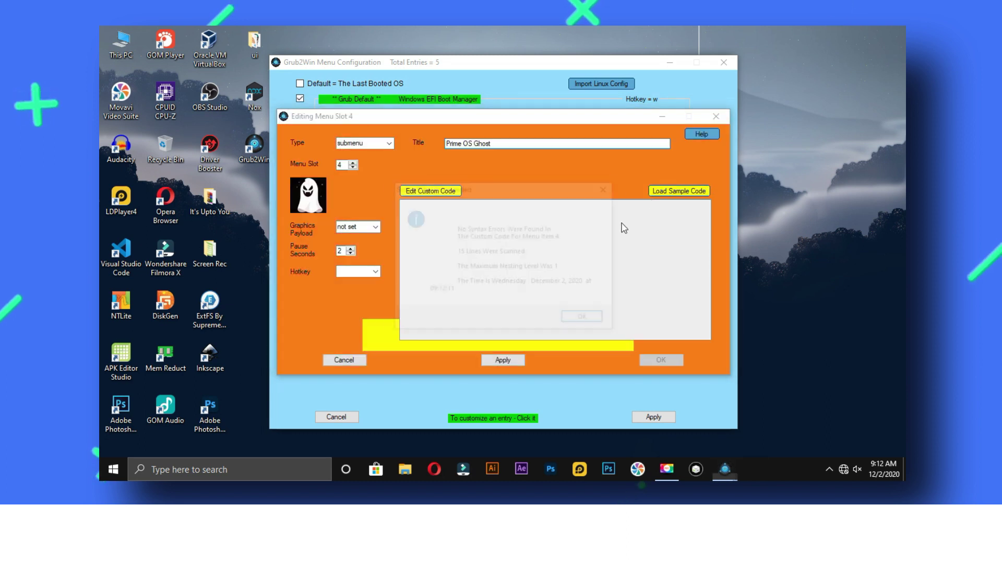
{"action": "left_click", "coordinate": [585, 318]}
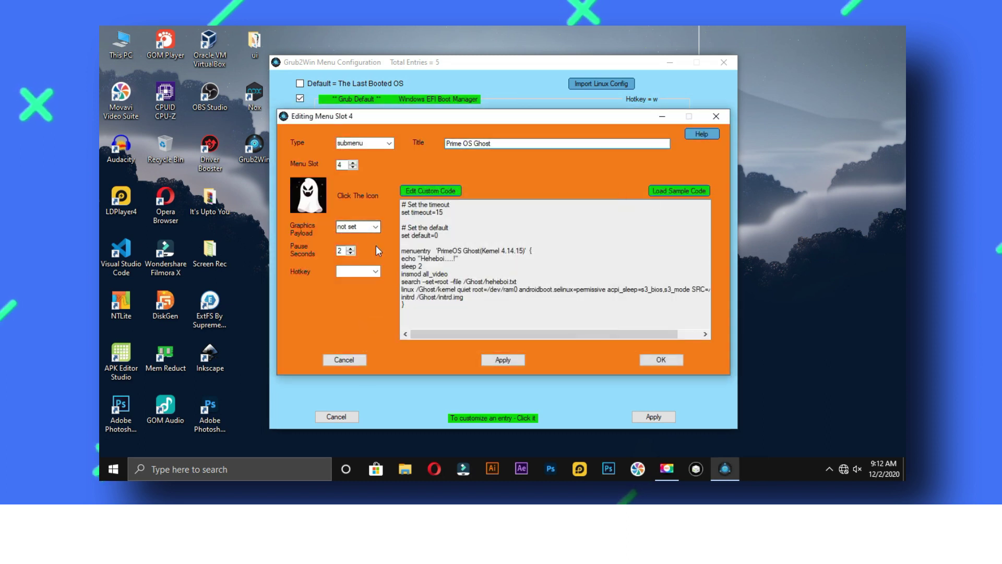
Enter g as the hotkey of the Prime OS Ghost entry and accept the menu slot settings
{"action": "left_click", "coordinate": [359, 272]}
{"action": "type", "text": "g"}
{"action": "left_click", "coordinate": [661, 360]}
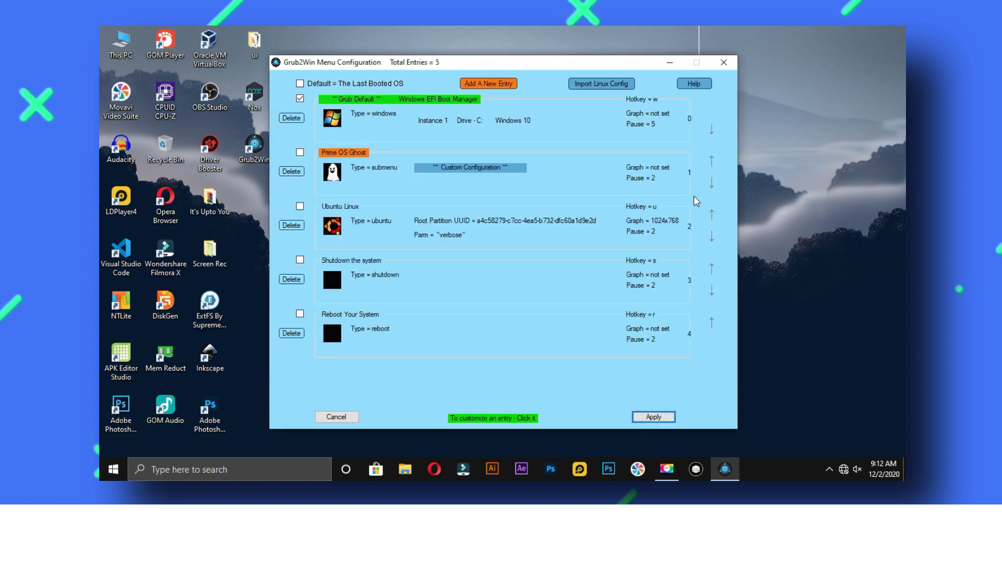
Apply the boot menu changes, save the Grub2Win configuration and close the program
{"action": "left_click", "coordinate": [650, 412]}
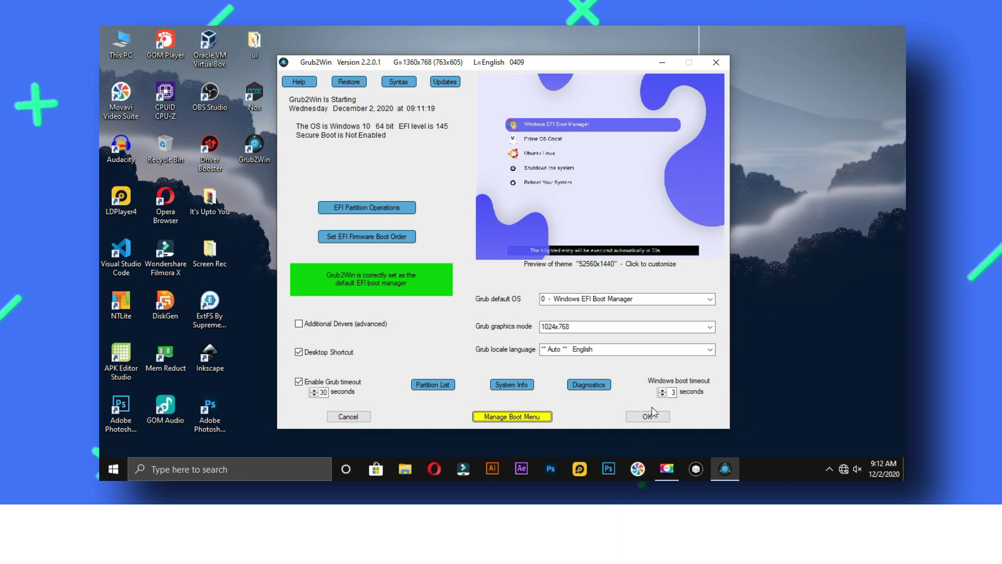
{"action": "left_click", "coordinate": [645, 418]}
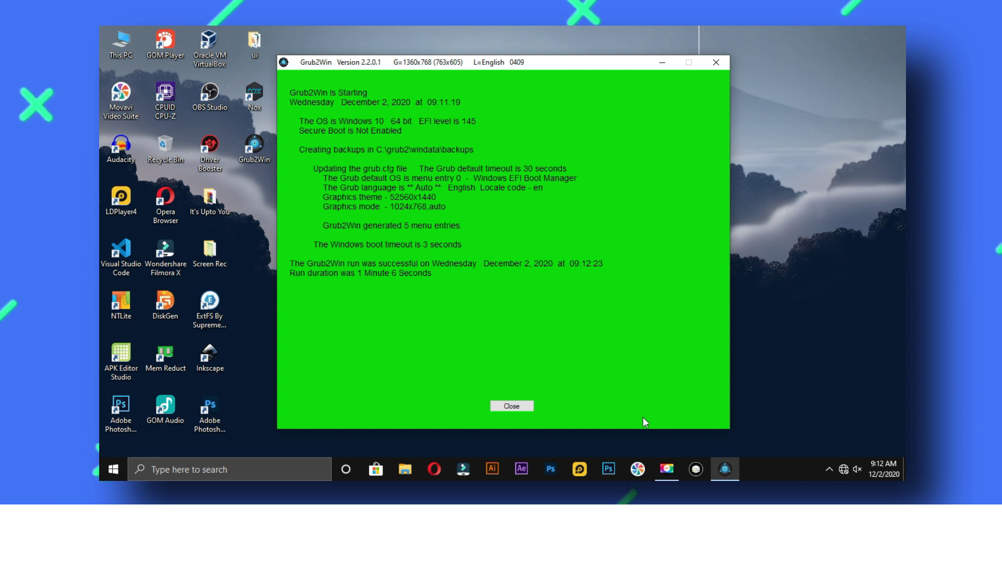
{"action": "left_click", "coordinate": [519, 406]}
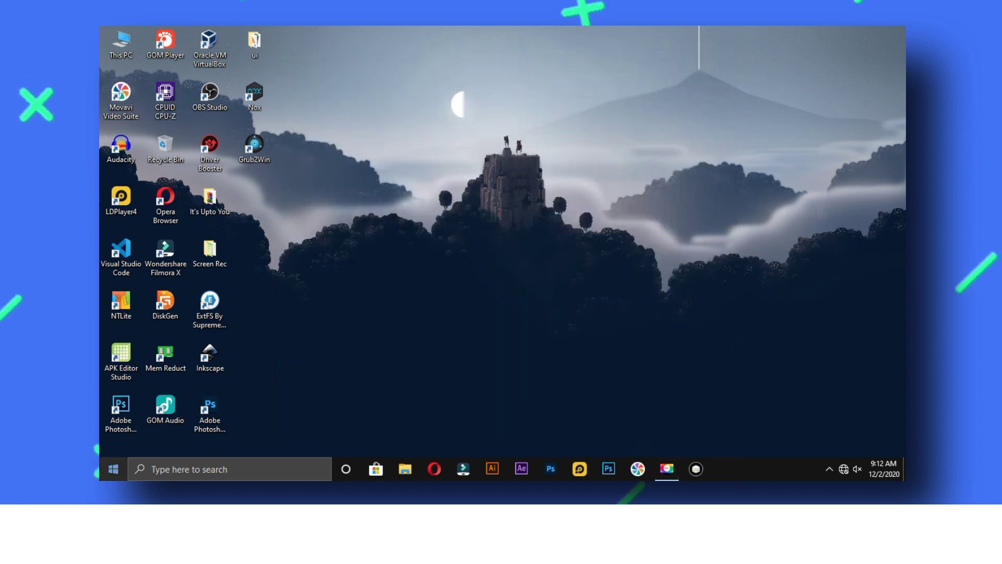
Bring up the Windows power options for restarting the computer
{"action": "left_click", "coordinate": [101, 473]}
{"action": "left_click", "coordinate": [102, 440]}
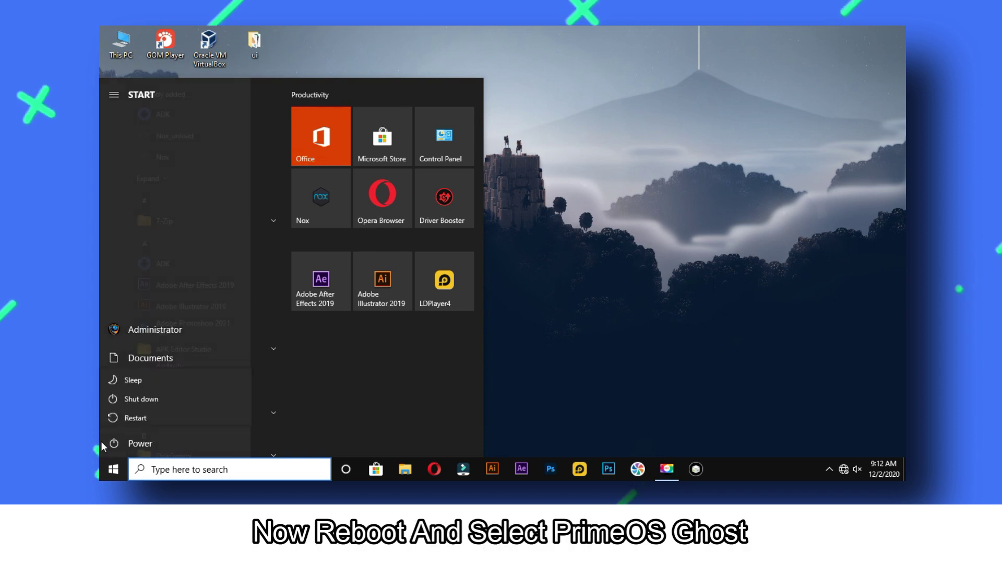